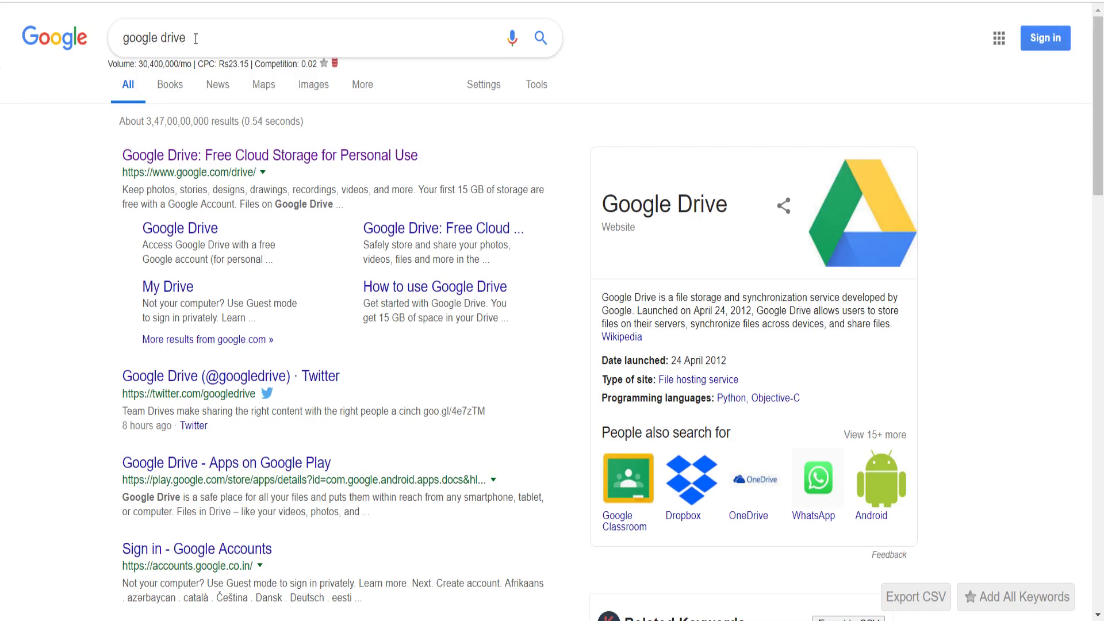
Step: Open Google Drive from the "google drive" search results and choose the personal account to sign in with
click(541, 38)
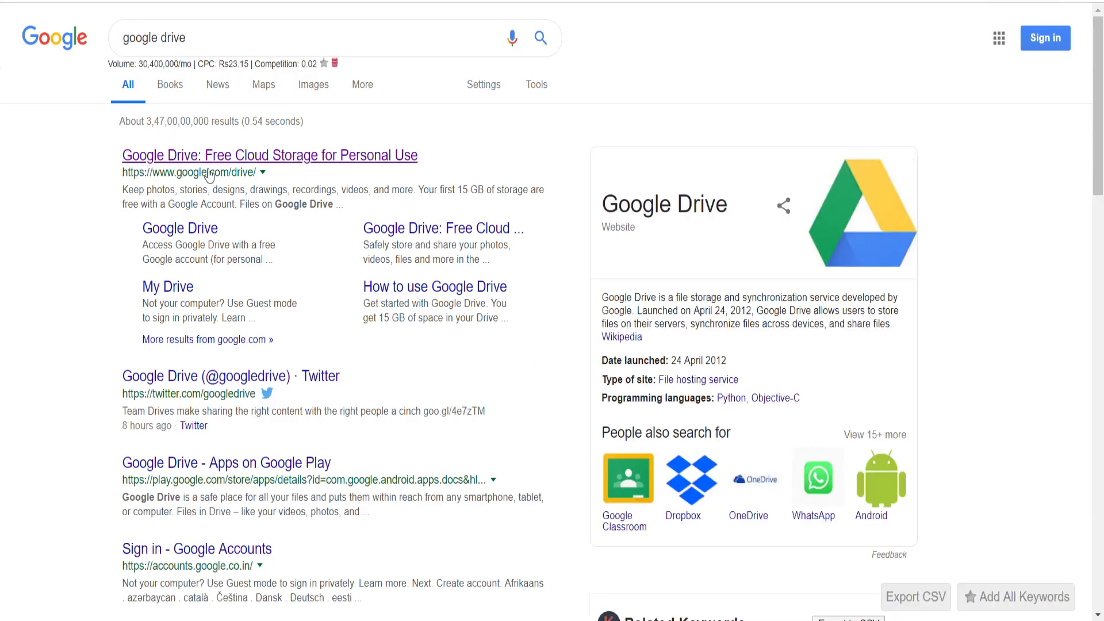
click(338, 156)
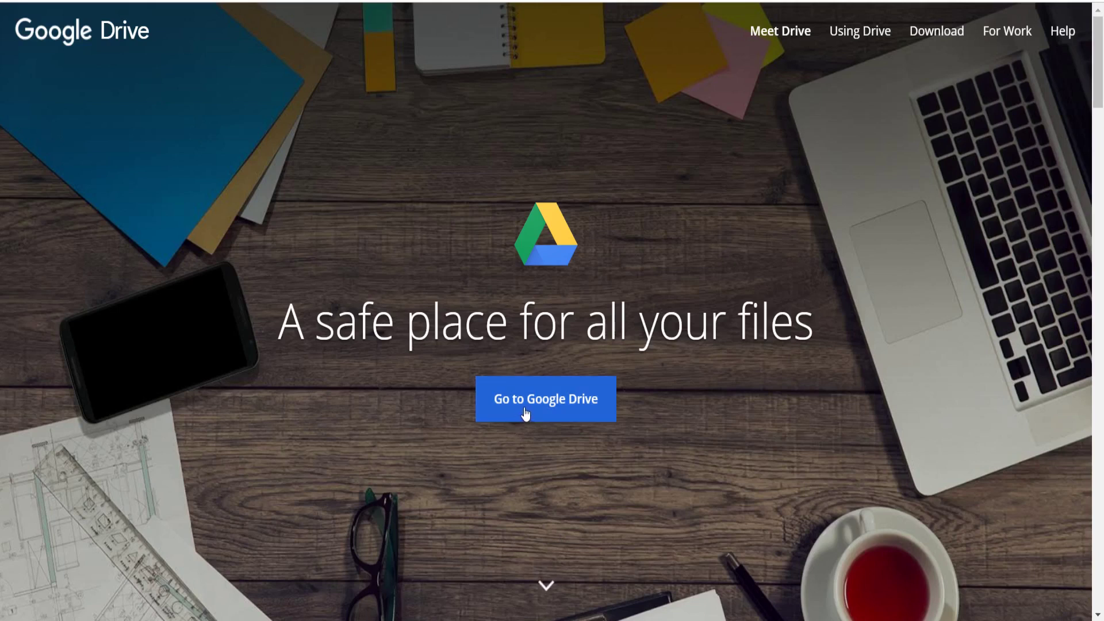
click(551, 410)
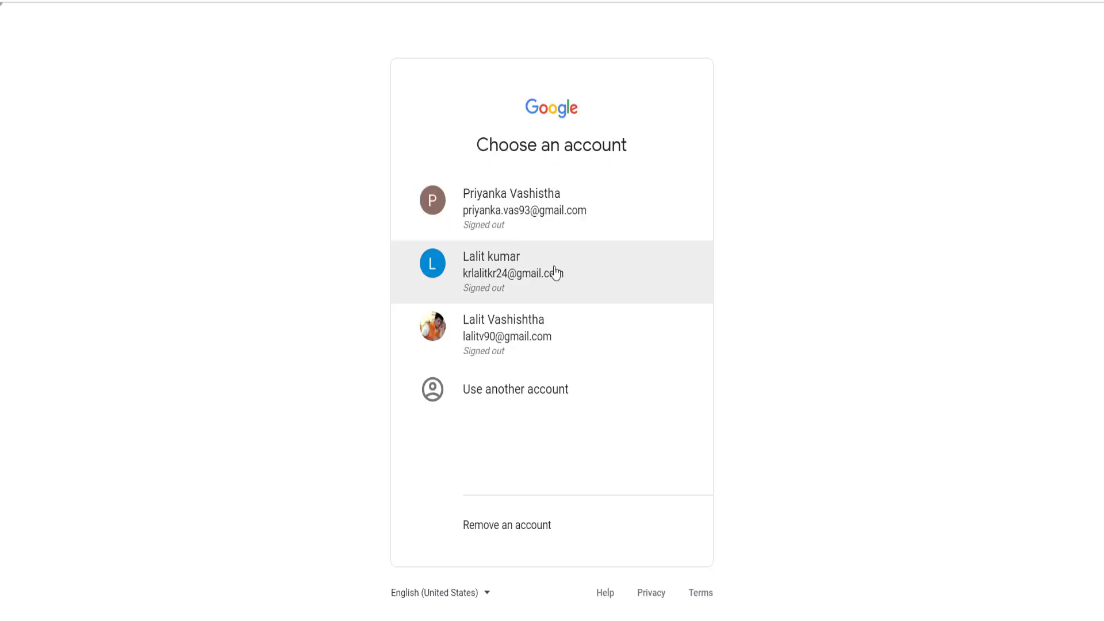
click(506, 340)
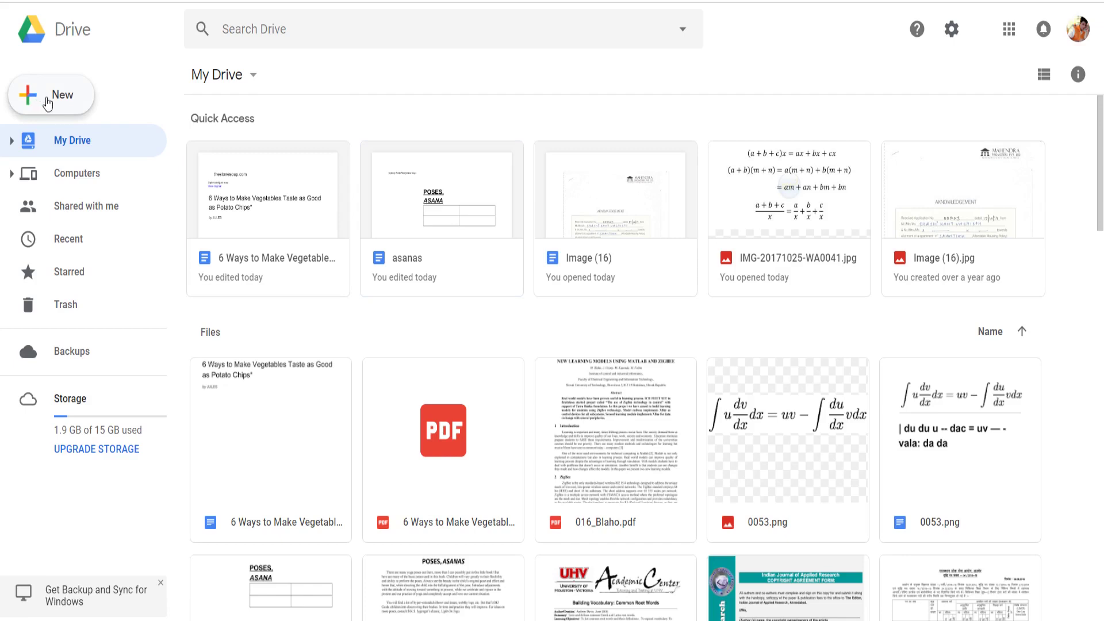
Step: Upload the file NEW.pdf to My Drive, dismiss the upload notice and refresh the file list
click(48, 103)
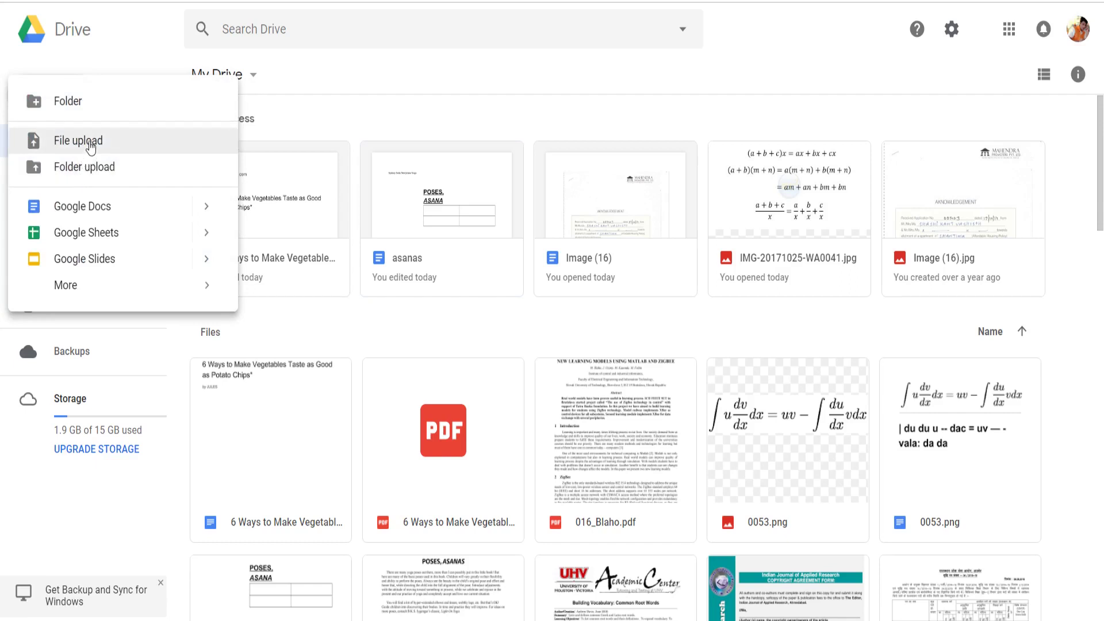
click(112, 53)
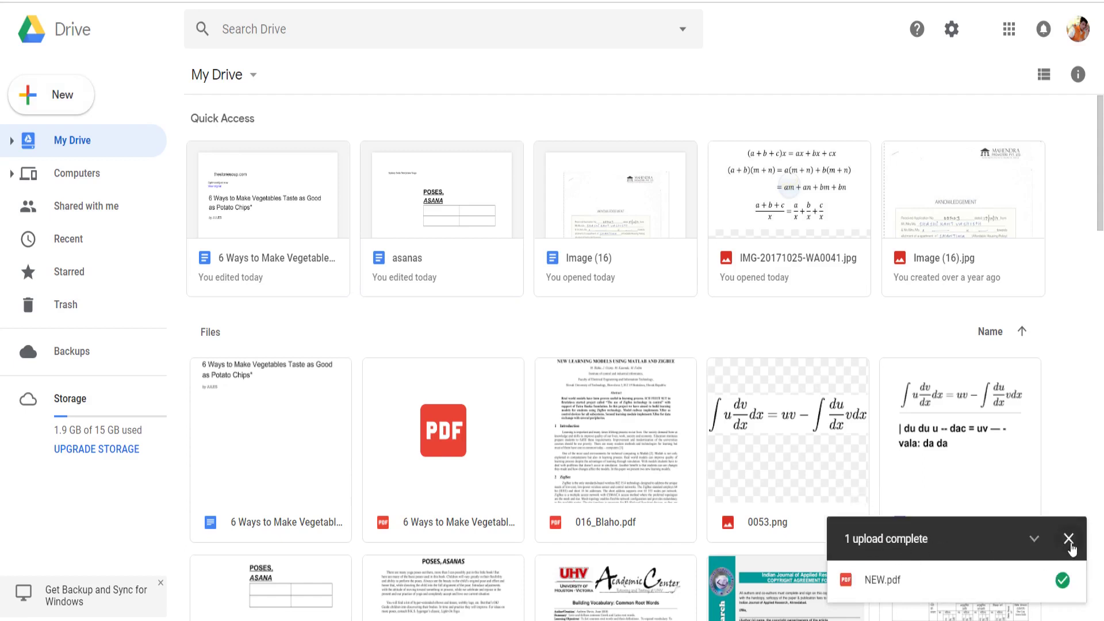
click(1070, 540)
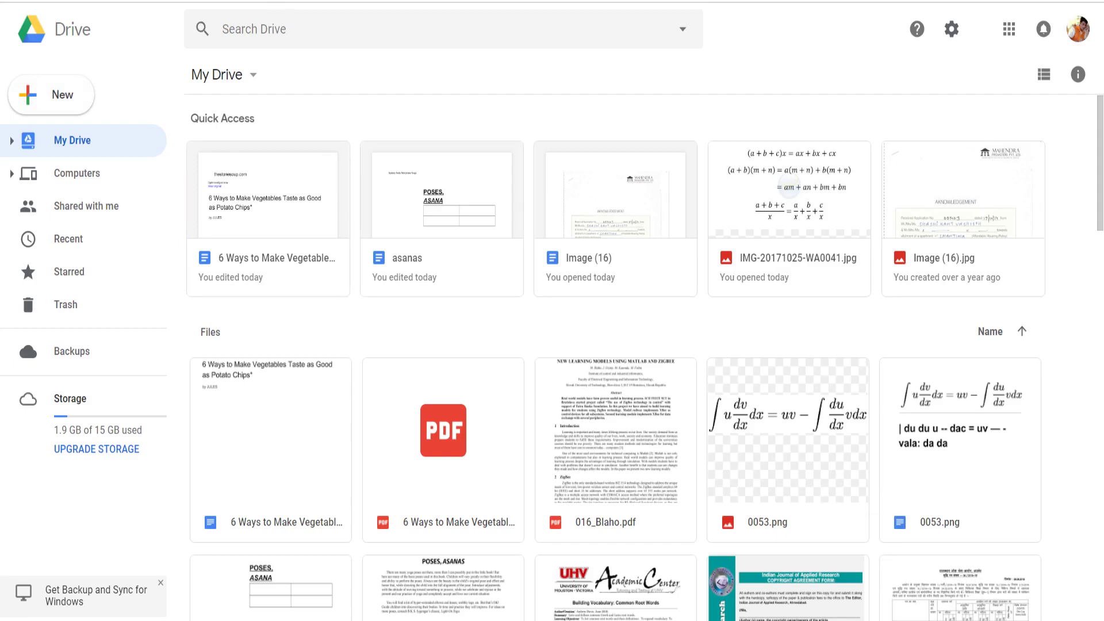
key(F5)
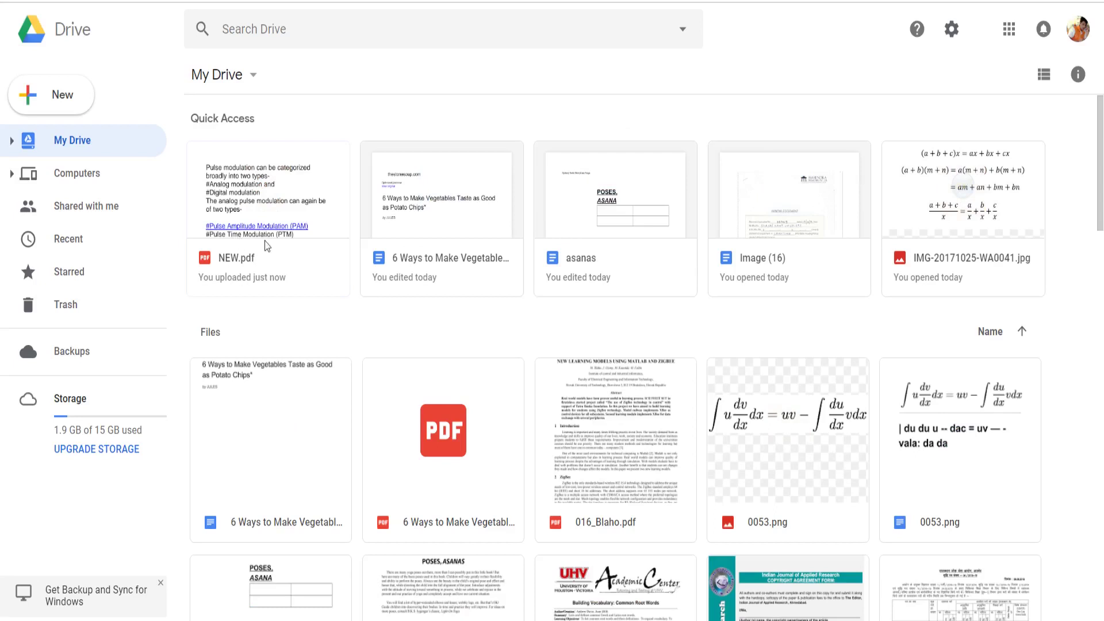
Step: Open the uploaded NEW.pdf from Quick Access with Google Docs
click(253, 204)
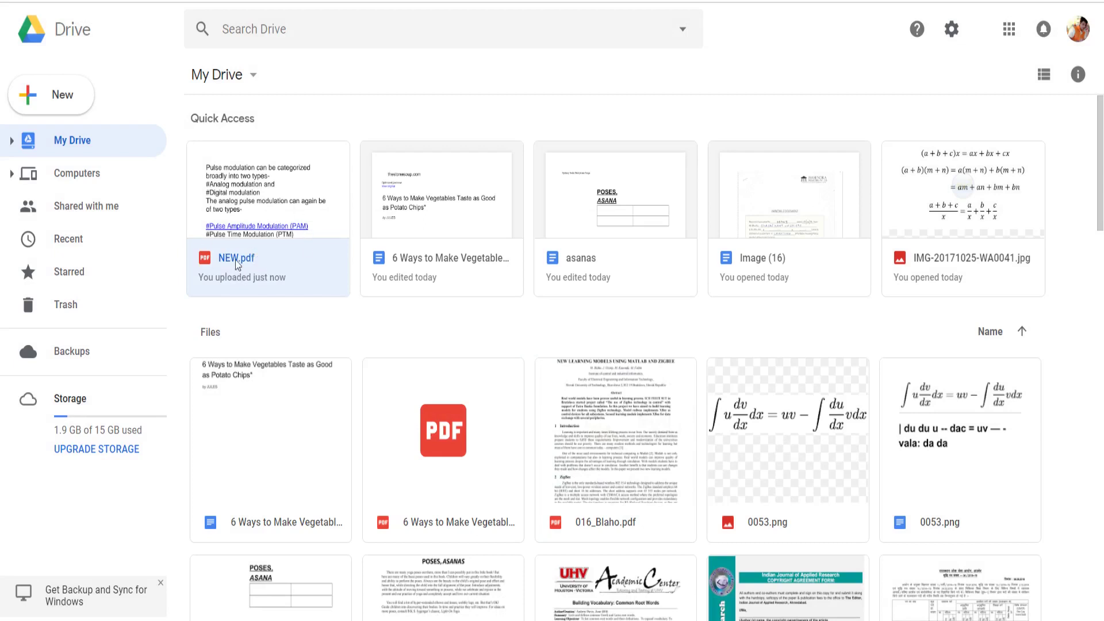
right_click(273, 263)
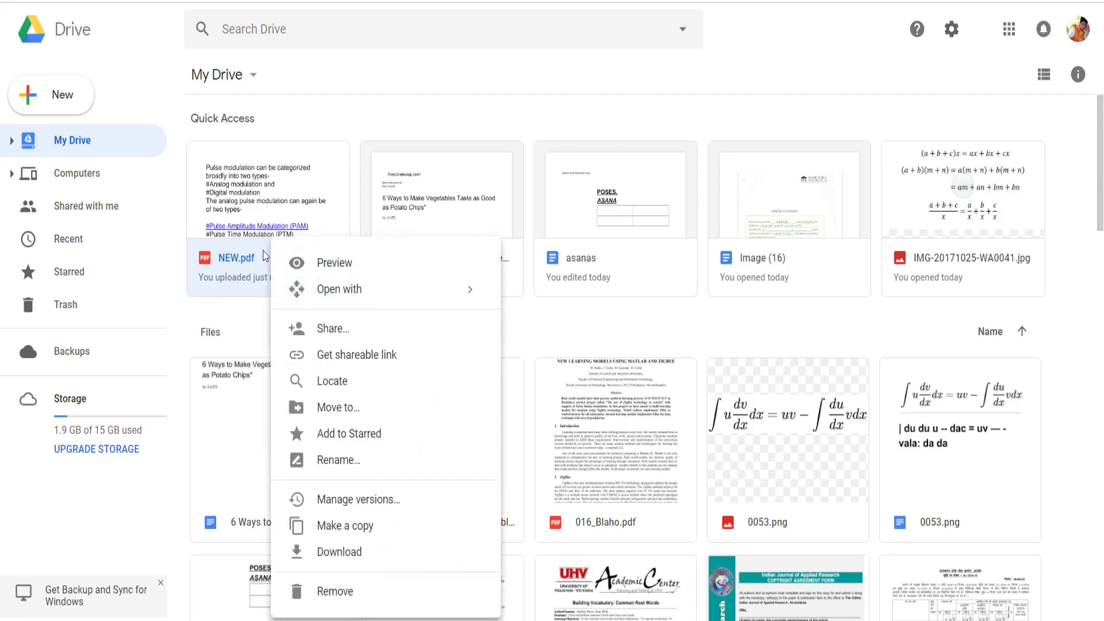
mouse_move(360, 294)
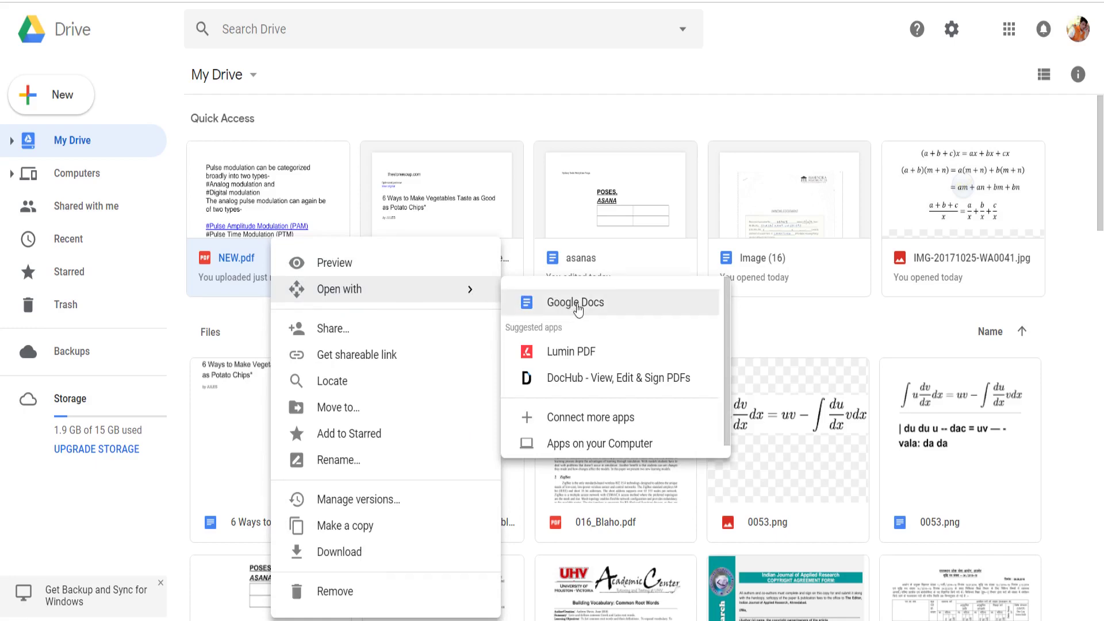
click(578, 311)
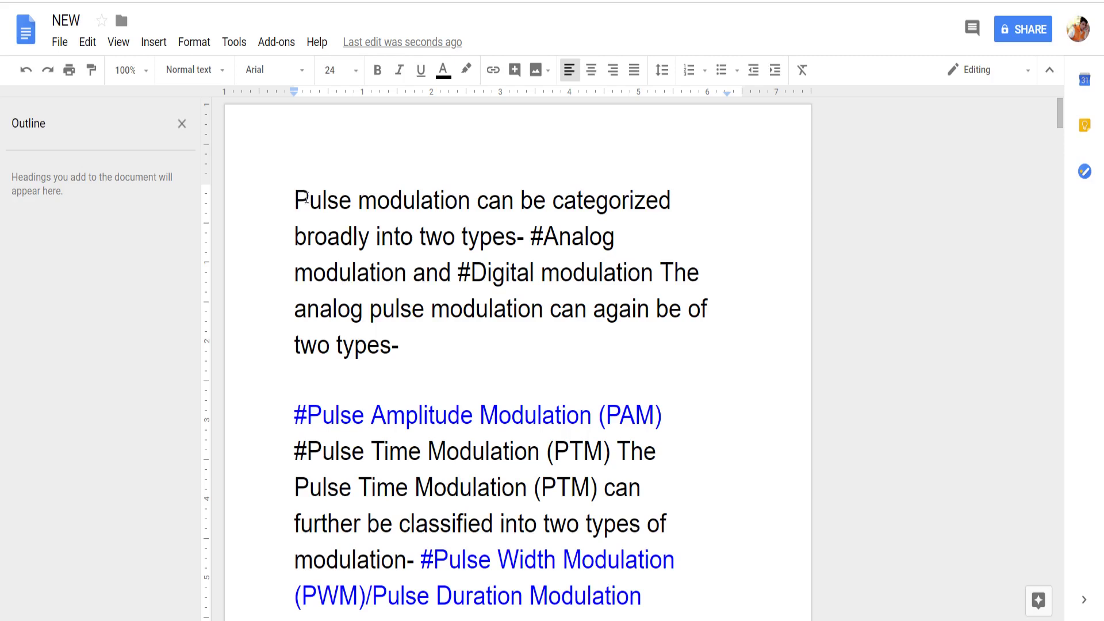
Step: Insert the word "variation" after "Pulse" in the first line of the document
click(352, 200)
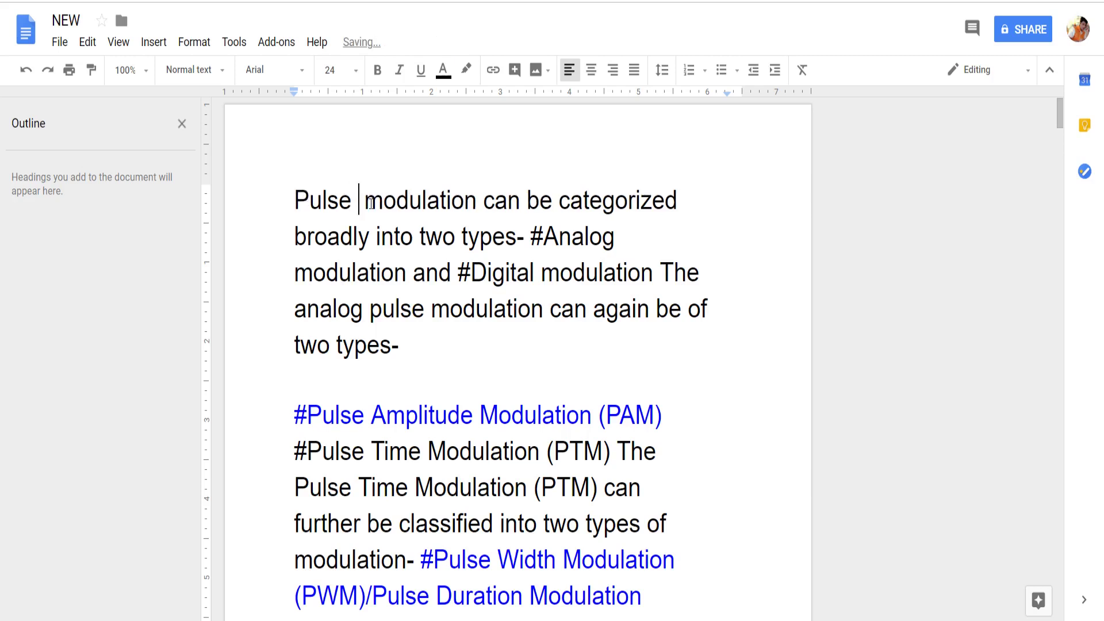
text(varu)
key(BackSpace)
text(iation)
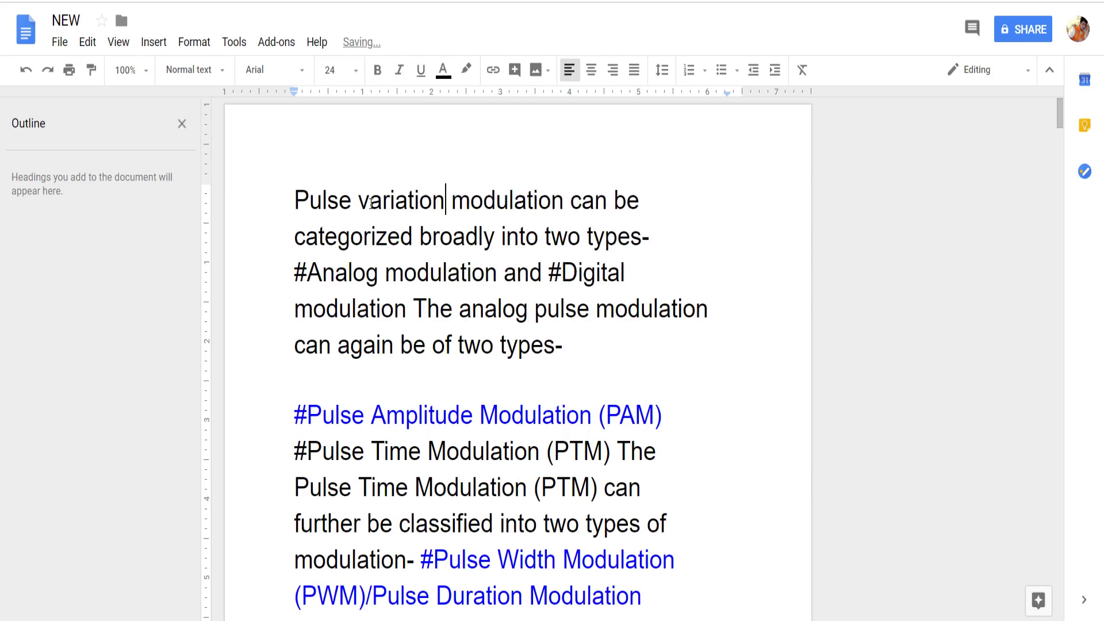
Step: Format the word "variation" in the first line as bold, italic and underlined
drag(359, 199, 440, 191)
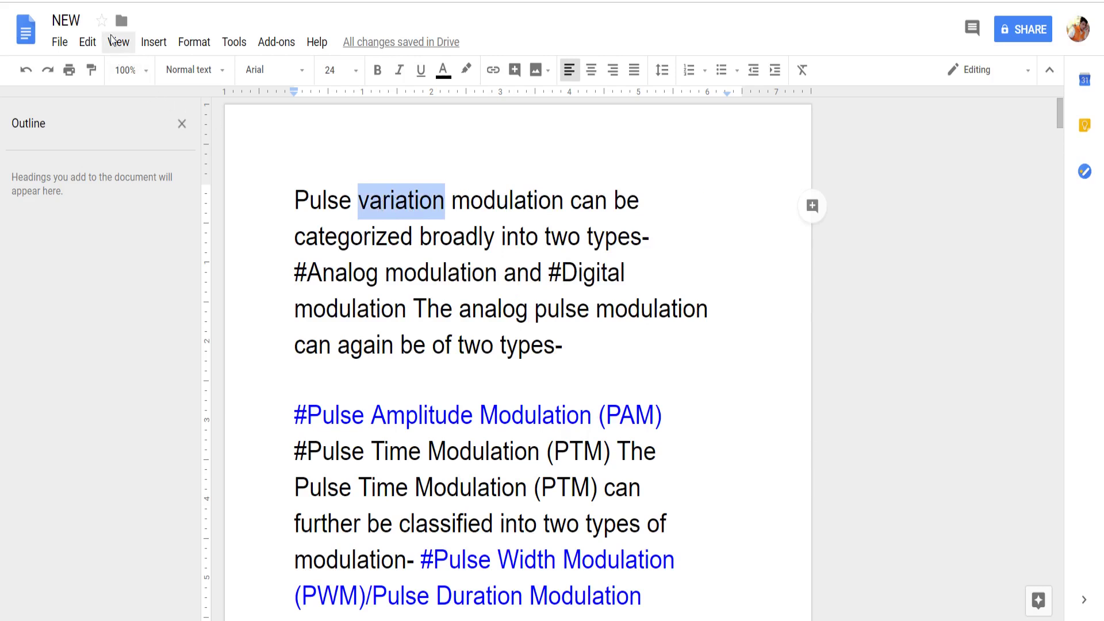
click(377, 72)
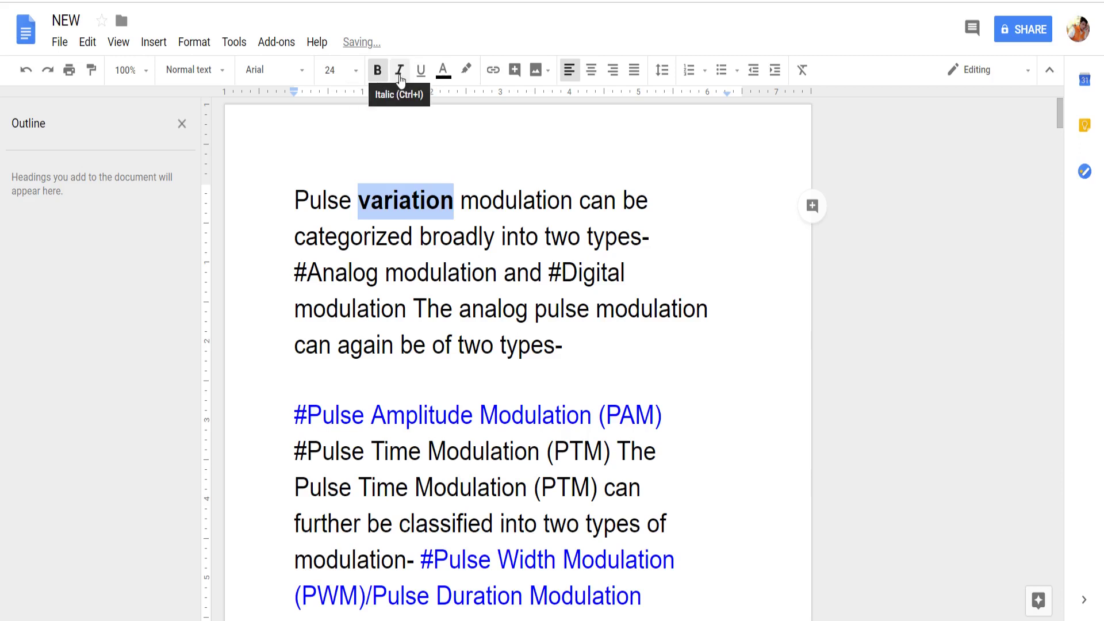
click(399, 71)
click(421, 70)
click(429, 271)
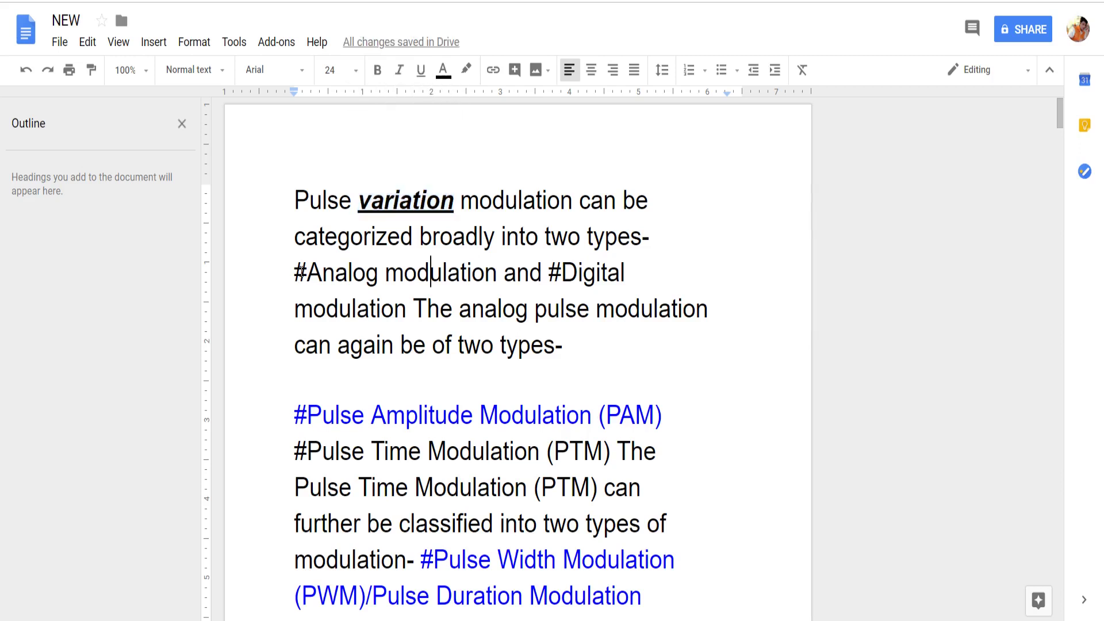
Step: Underline the passage from "#Analog modulation" to "can again be of two types-" in the first paragraph
drag(294, 272, 574, 341)
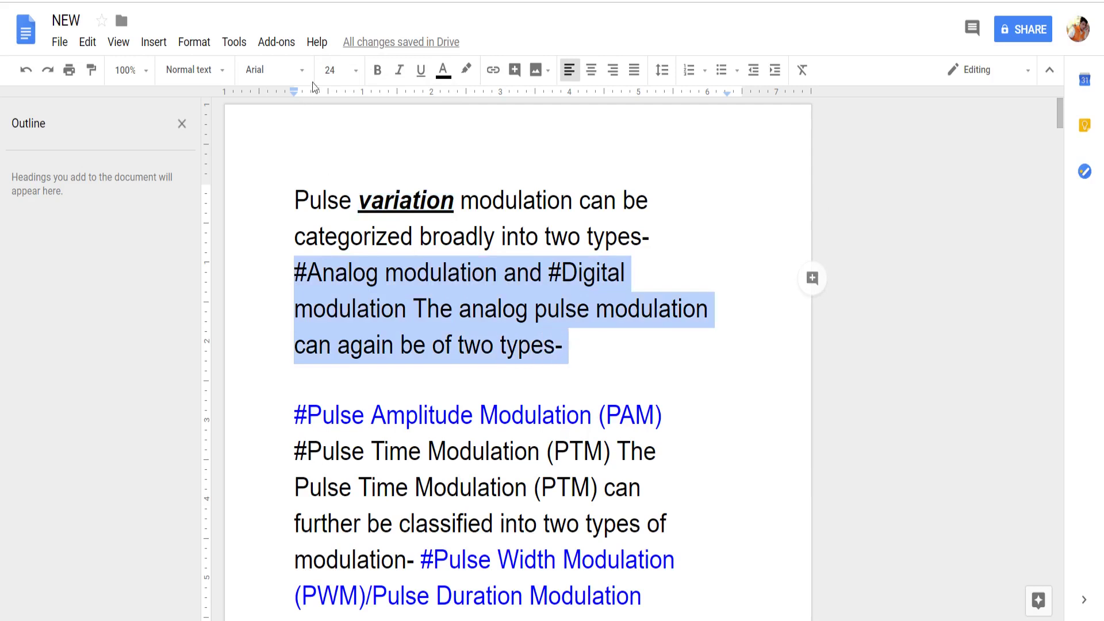
click(426, 78)
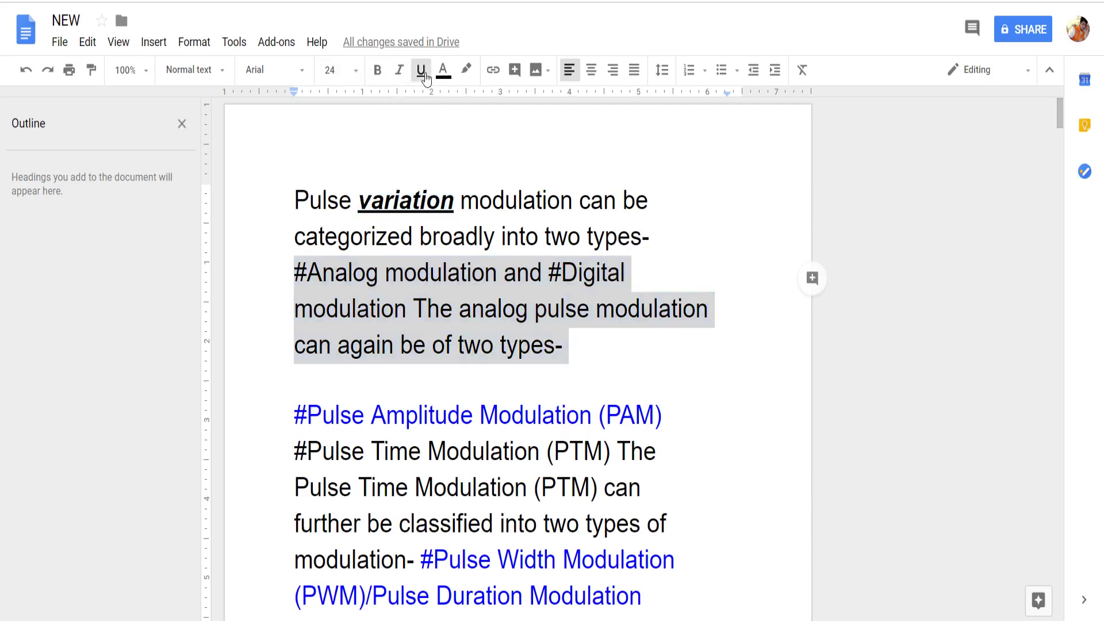
click(508, 340)
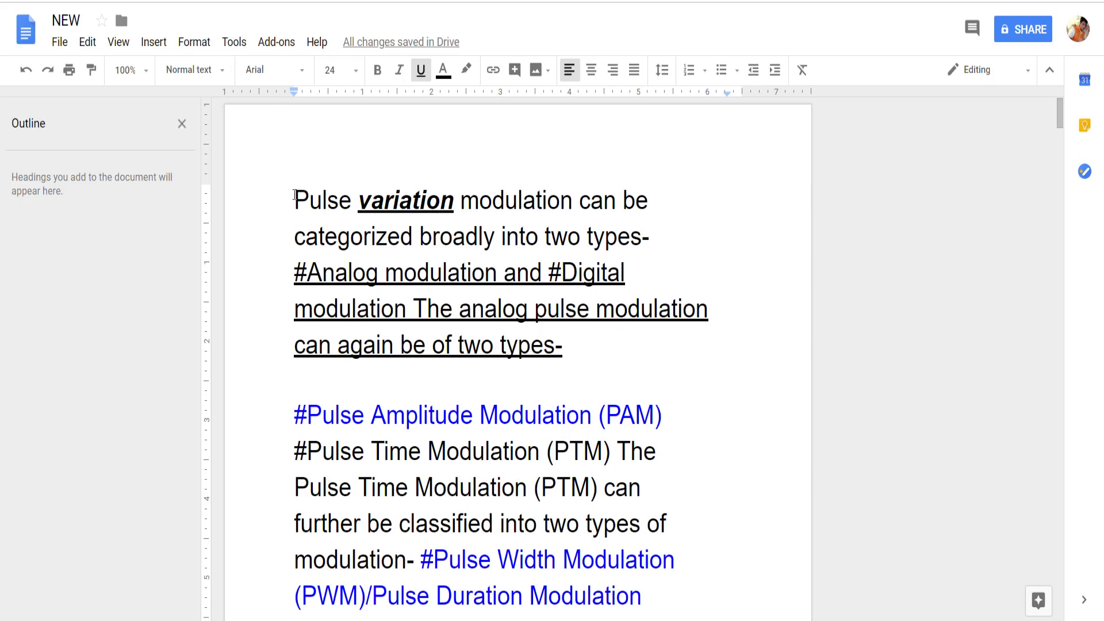
Step: Download the edited document in Microsoft Word (.docx) format
click(61, 44)
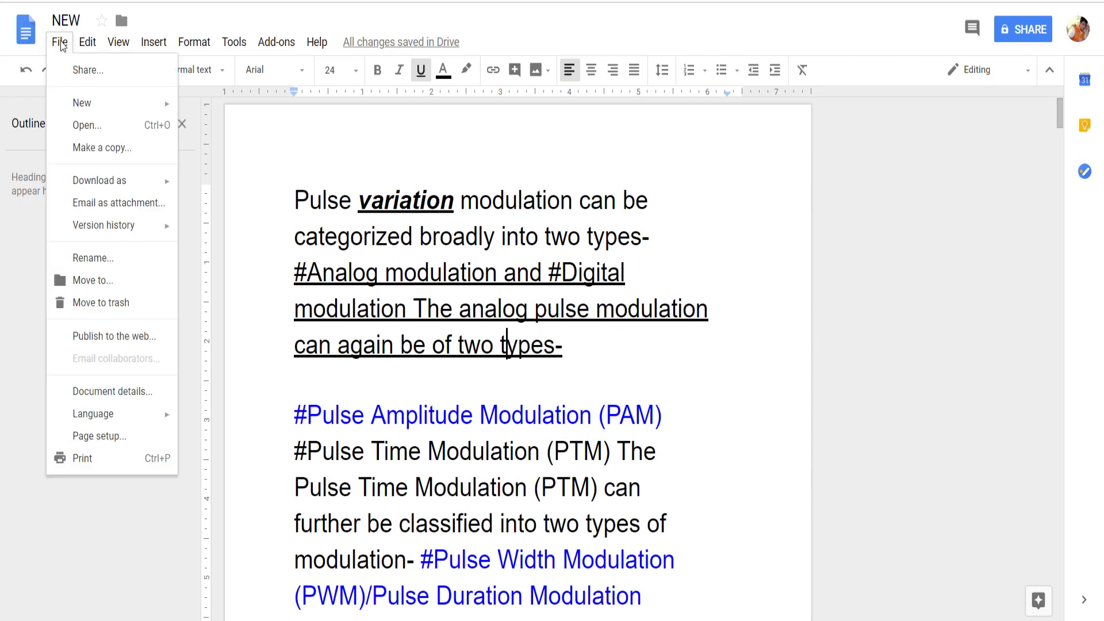
mouse_move(96, 183)
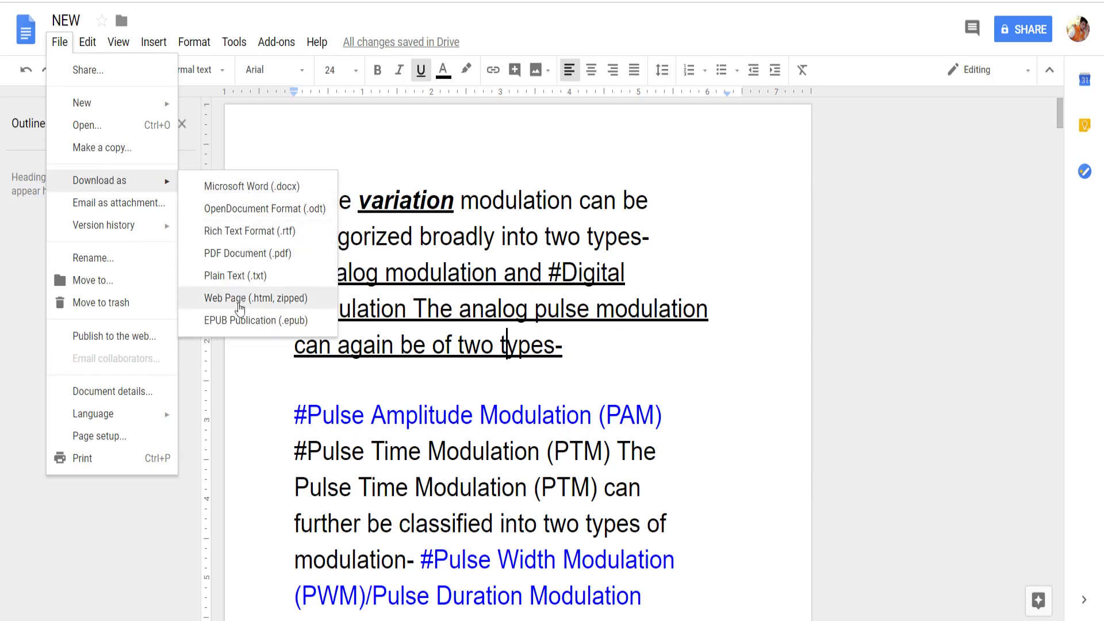
click(240, 195)
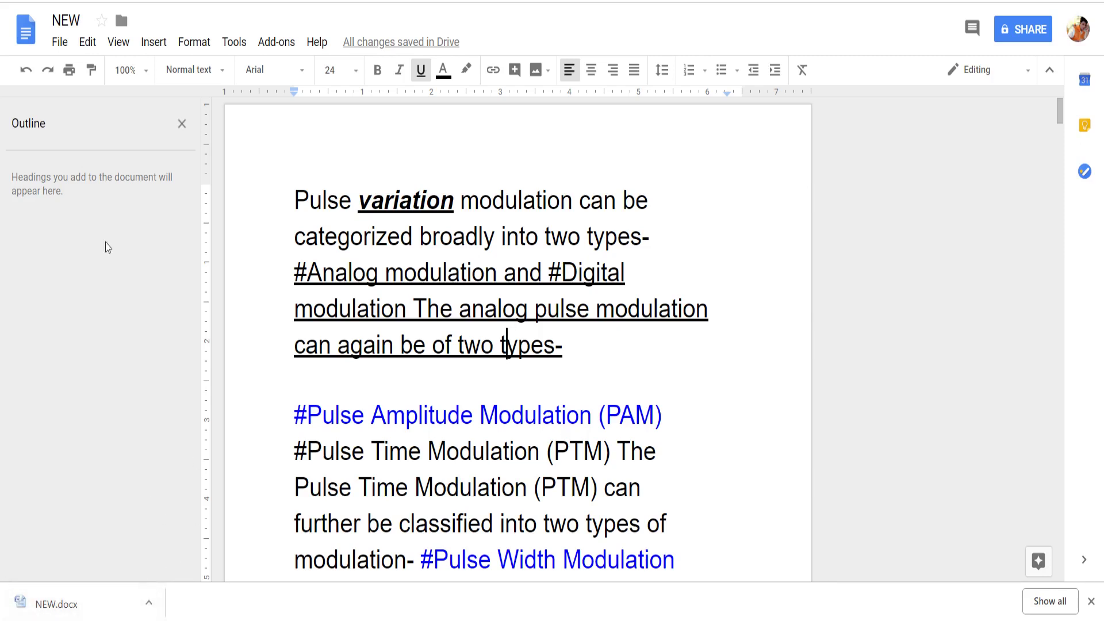
Step: Download the edited document again as a PDF Document (.pdf)
click(63, 46)
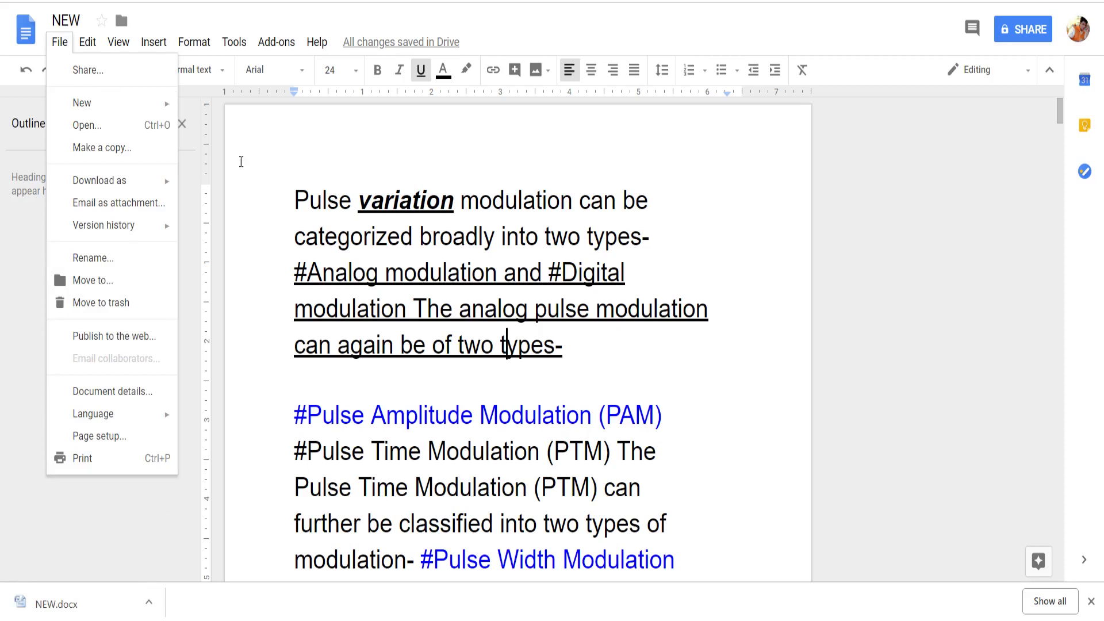
click(64, 50)
click(59, 46)
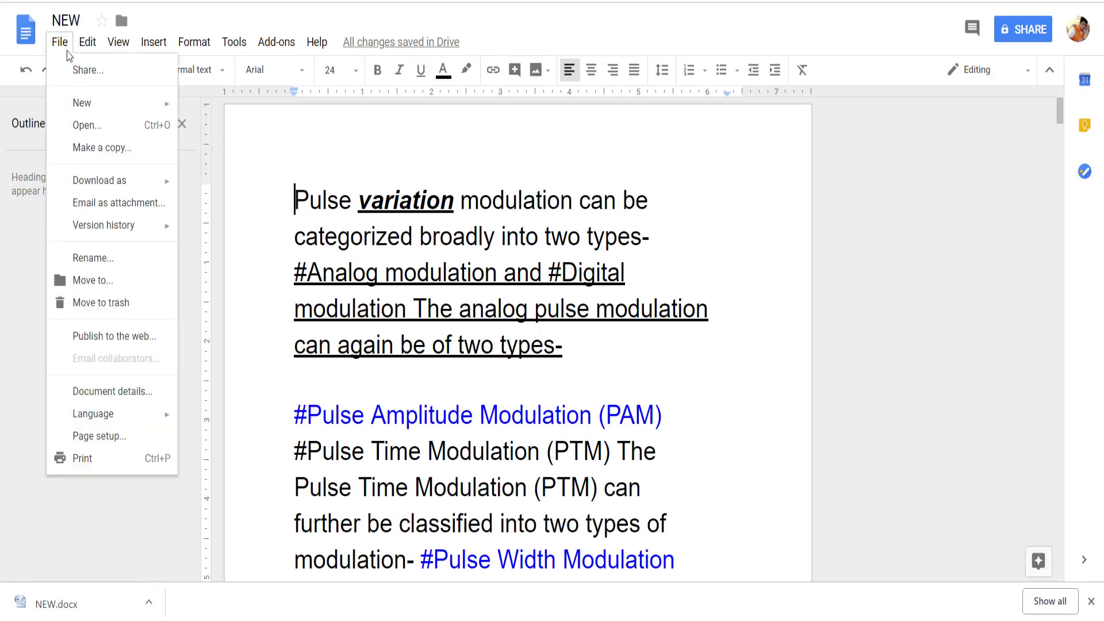
mouse_move(138, 185)
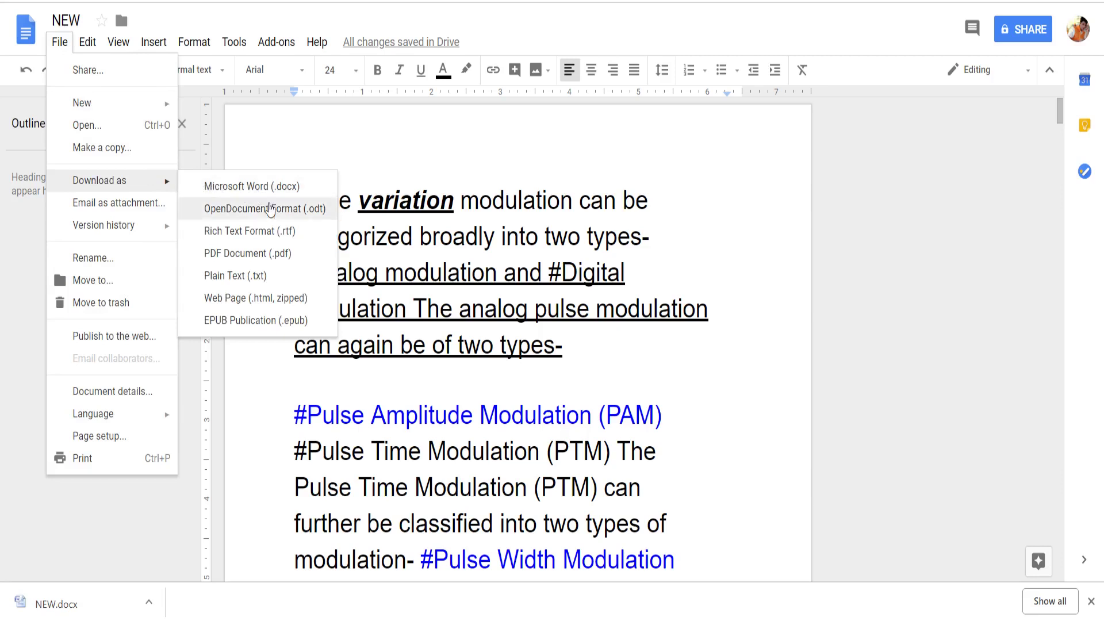
click(267, 254)
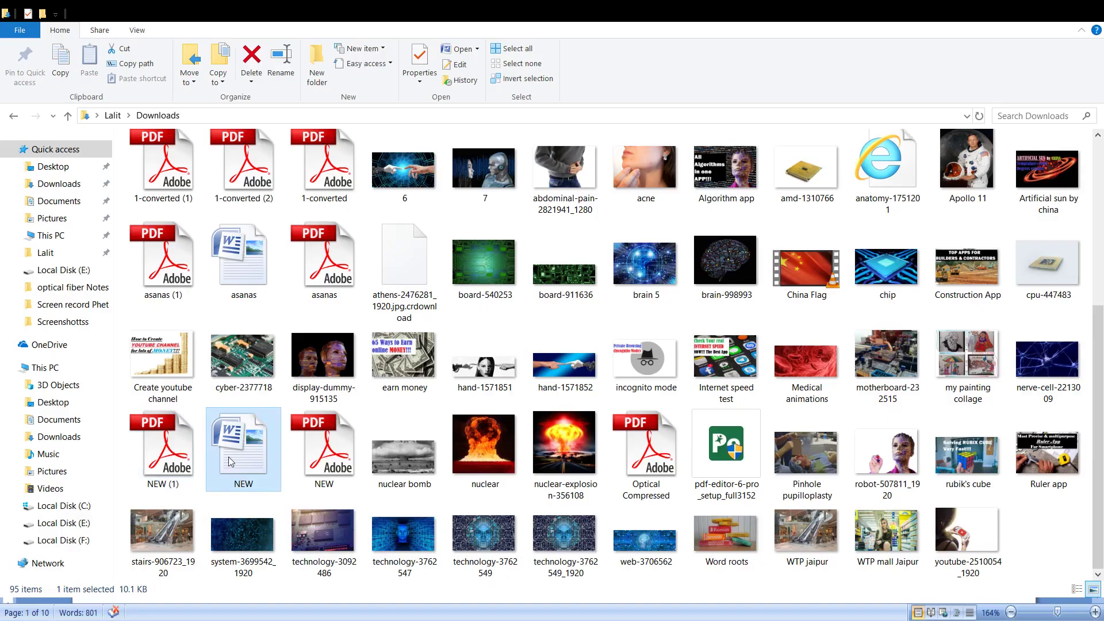
Step: Locate the downloaded NEW (1) PDF and NEW Word file in the Downloads folder and open the Word file
click(171, 458)
click(256, 453)
click(191, 452)
click(246, 459)
click(154, 448)
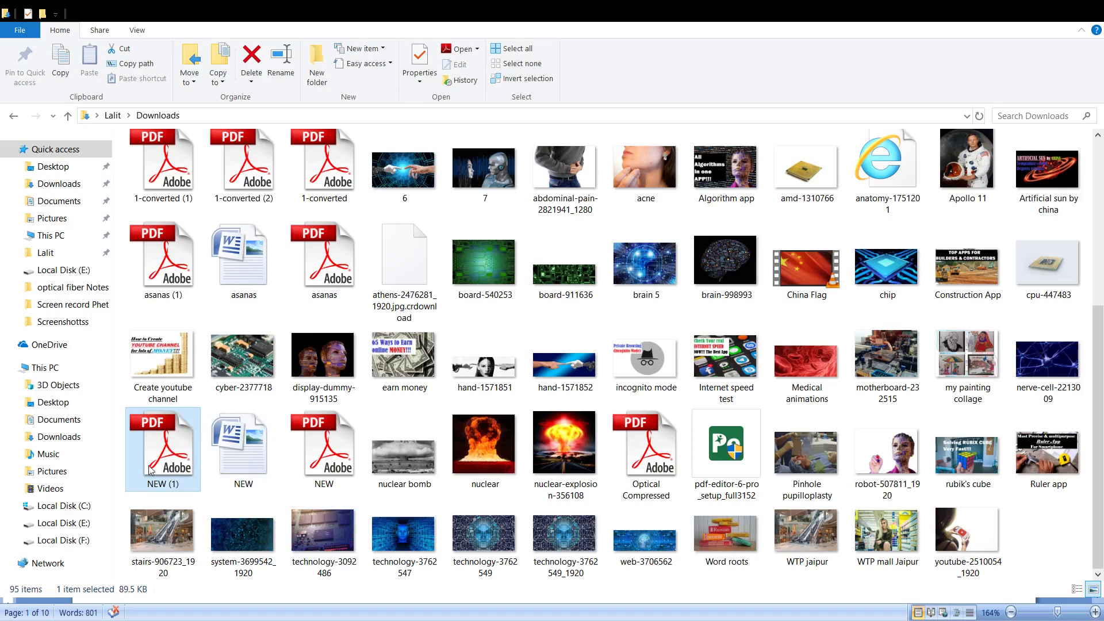
click(239, 452)
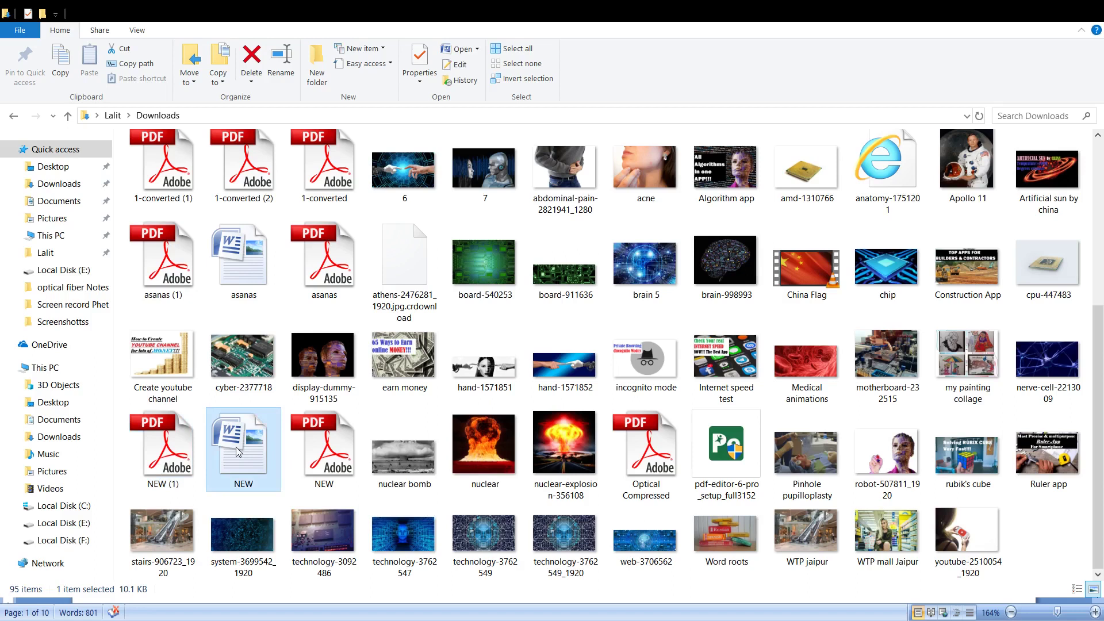
double_click(238, 453)
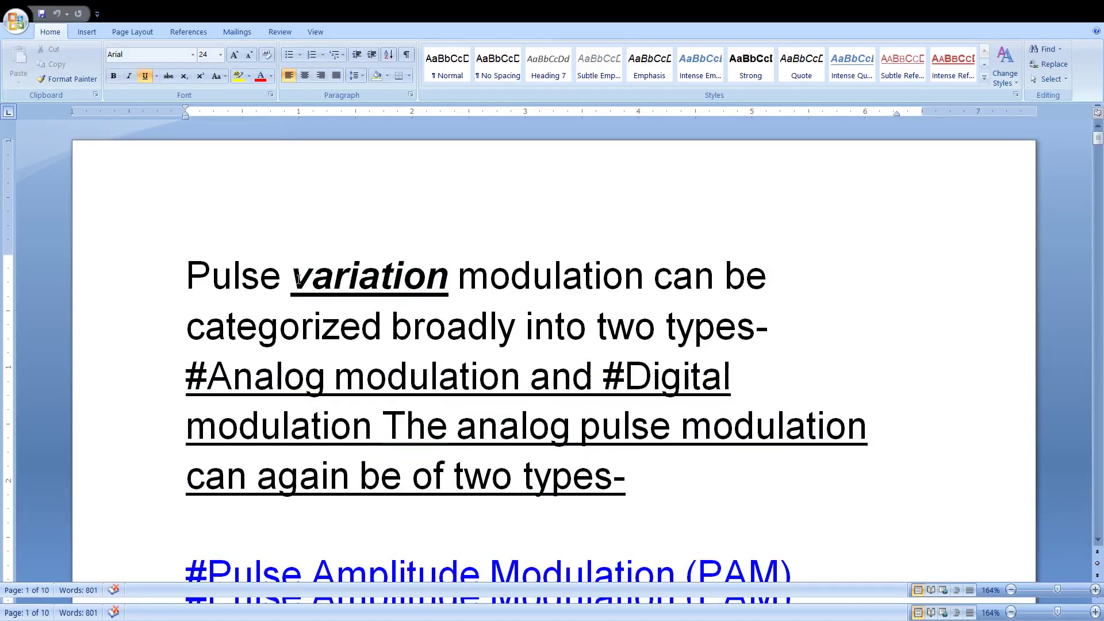
Step: Check the formatting of "variation" and the passage starting at "#Analog modulation" in the downloaded Word document
drag(291, 277, 450, 281)
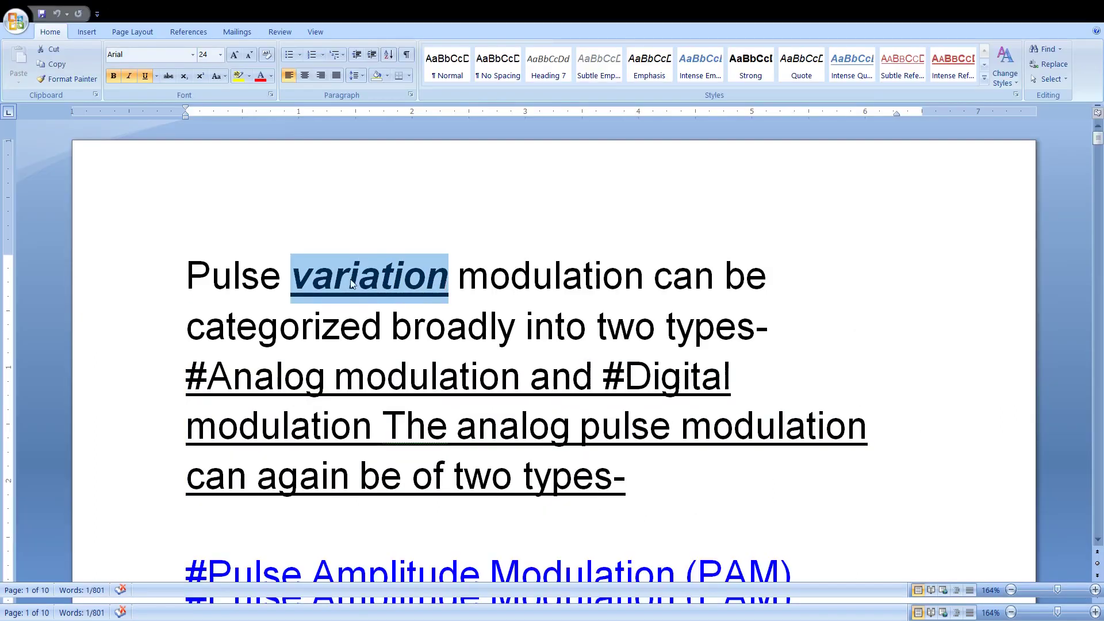
triple_click(194, 368)
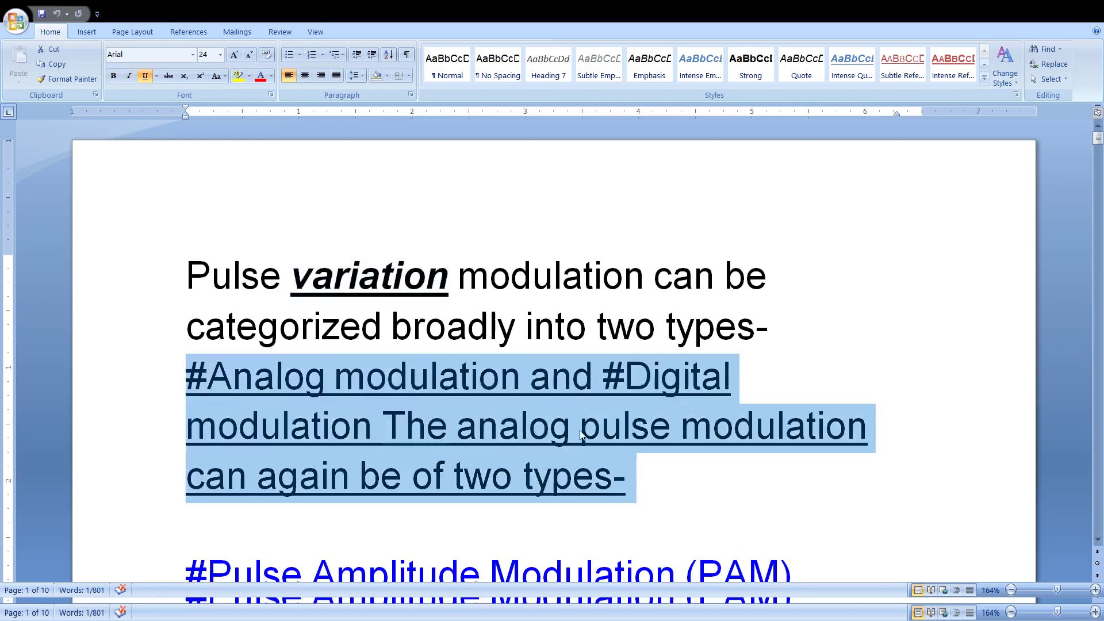
click(296, 268)
drag(296, 268, 524, 328)
click(499, 426)
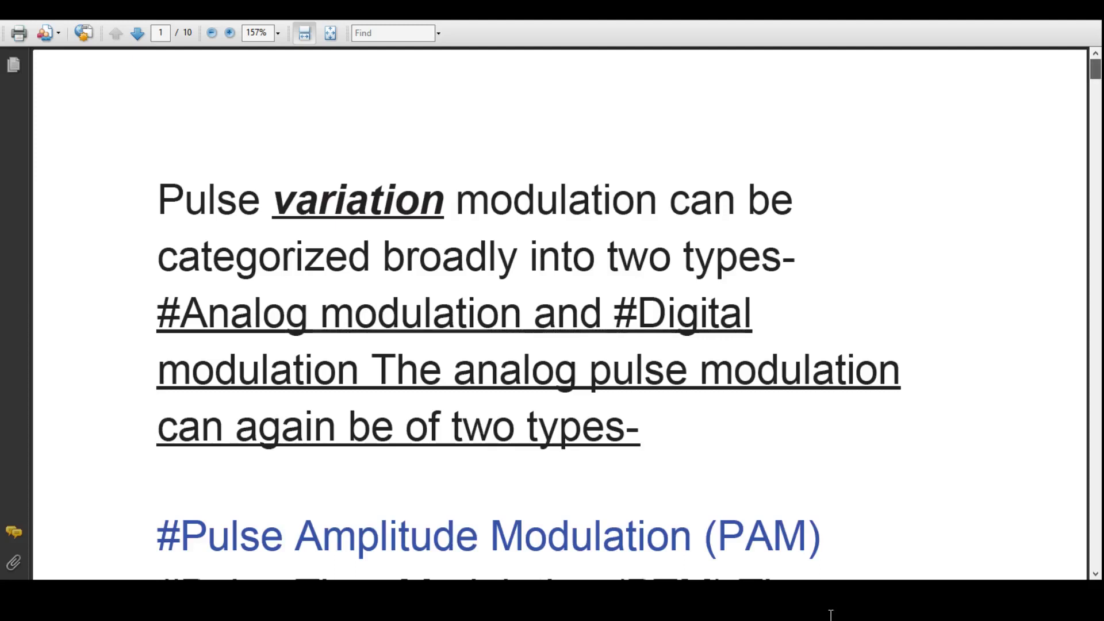
Step: Check the first paragraph of the downloaded PDF for the inserted word "variation" and the underlined passage
scroll(502, 221, down, 1)
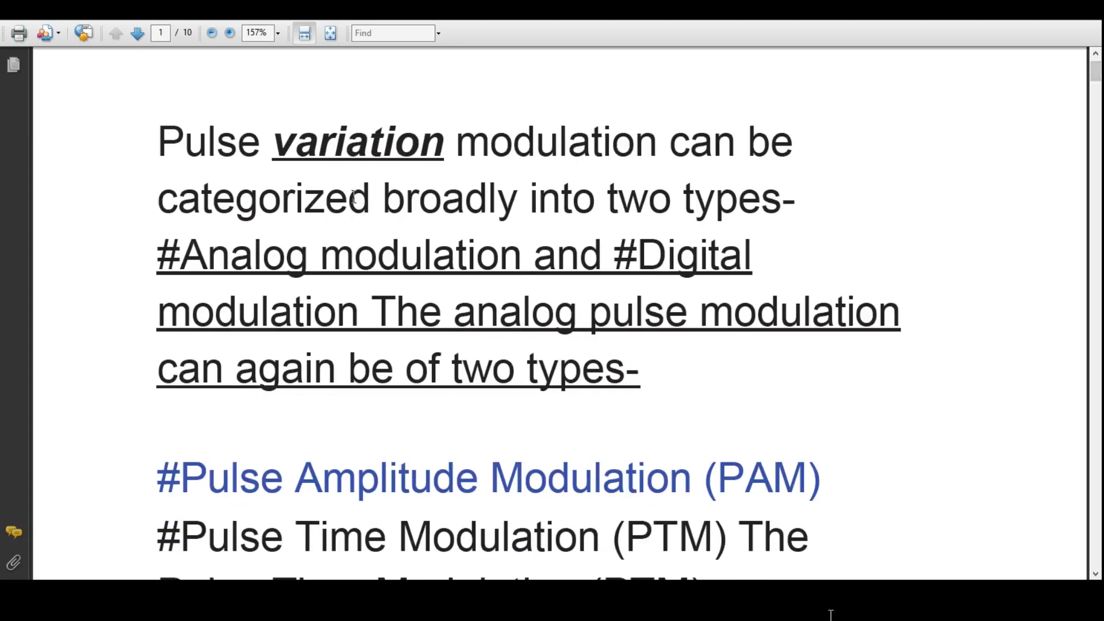
drag(350, 188, 821, 470)
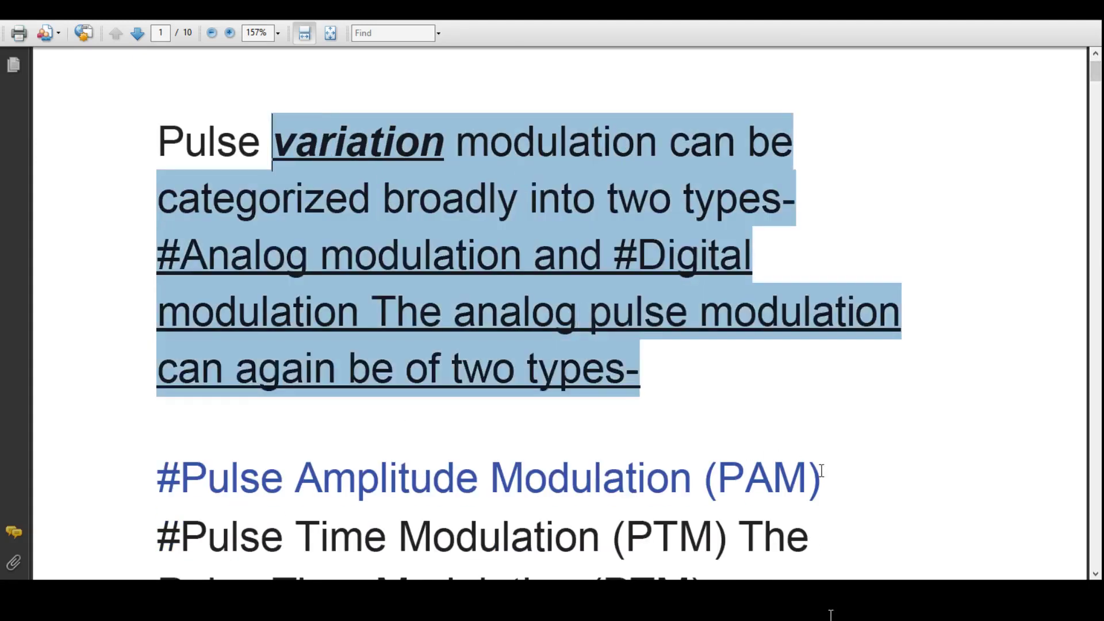
click(364, 187)
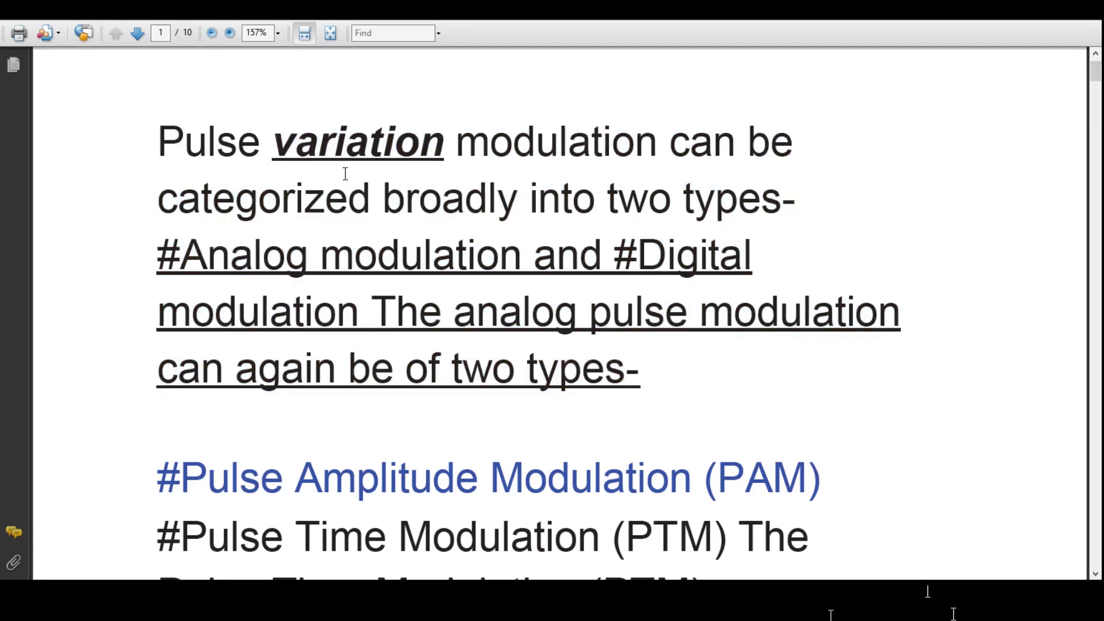